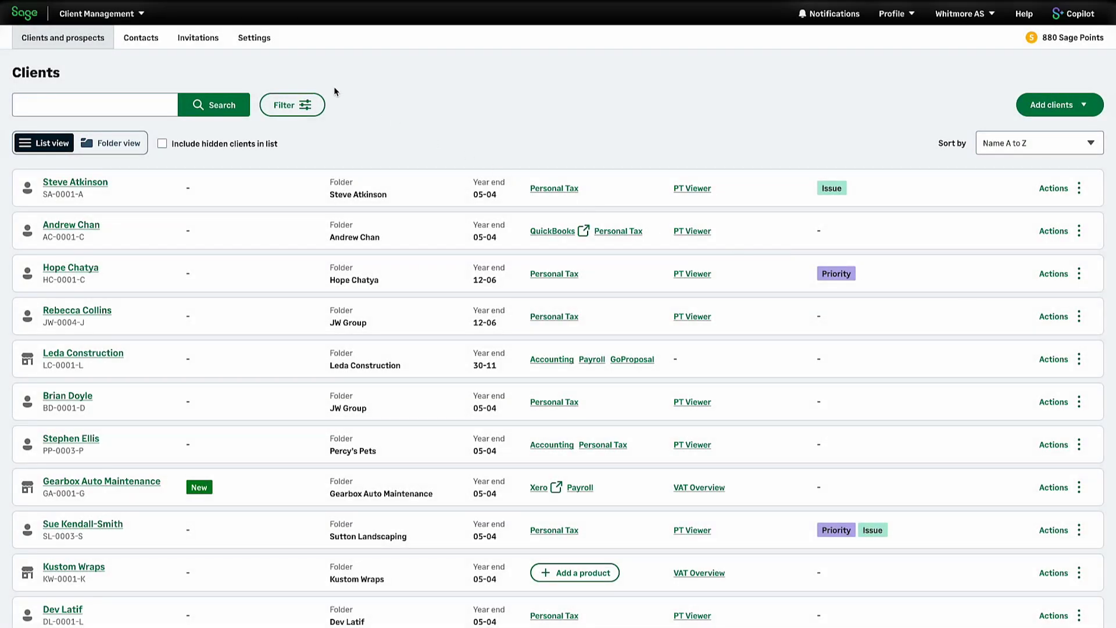
# Step: From practice Settings, start authenticating the agent services account for Making Tax Digital for Income Tax
pyautogui.click(266, 43)
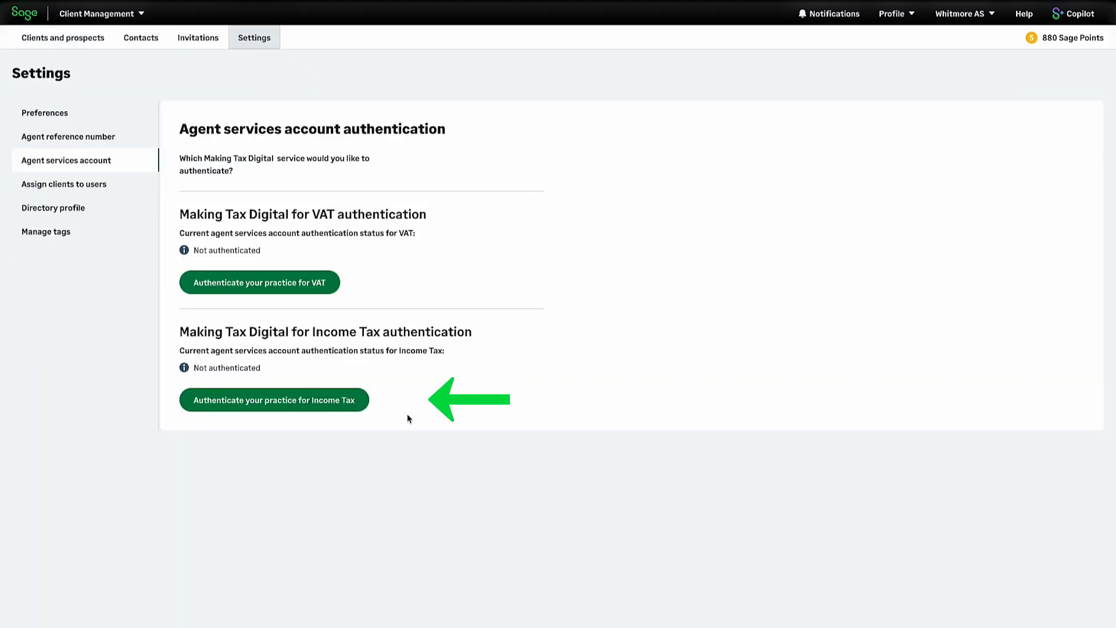
pyautogui.click(328, 409)
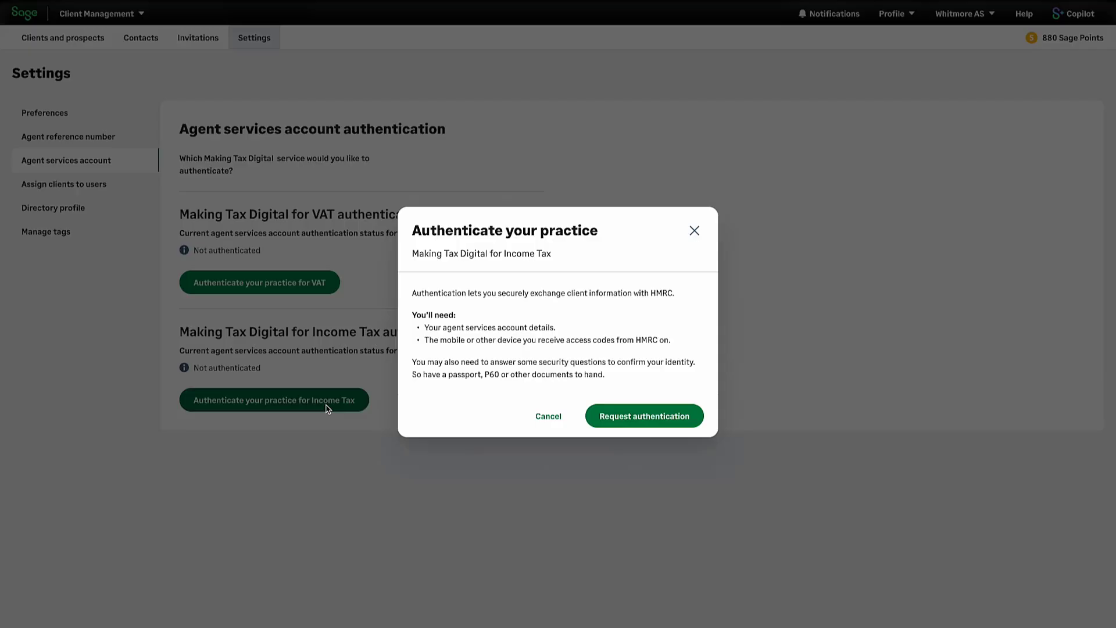
# Step: Request HMRC authentication and sign in to Government Gateway with the practice's user ID and password
pyautogui.click(682, 417)
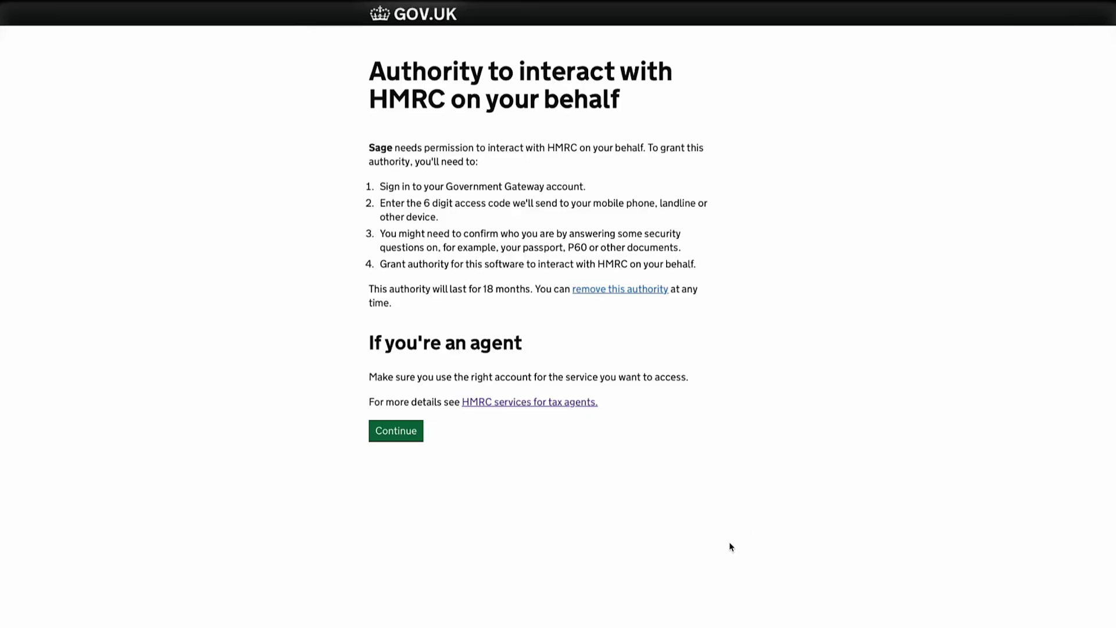
pyautogui.click(415, 433)
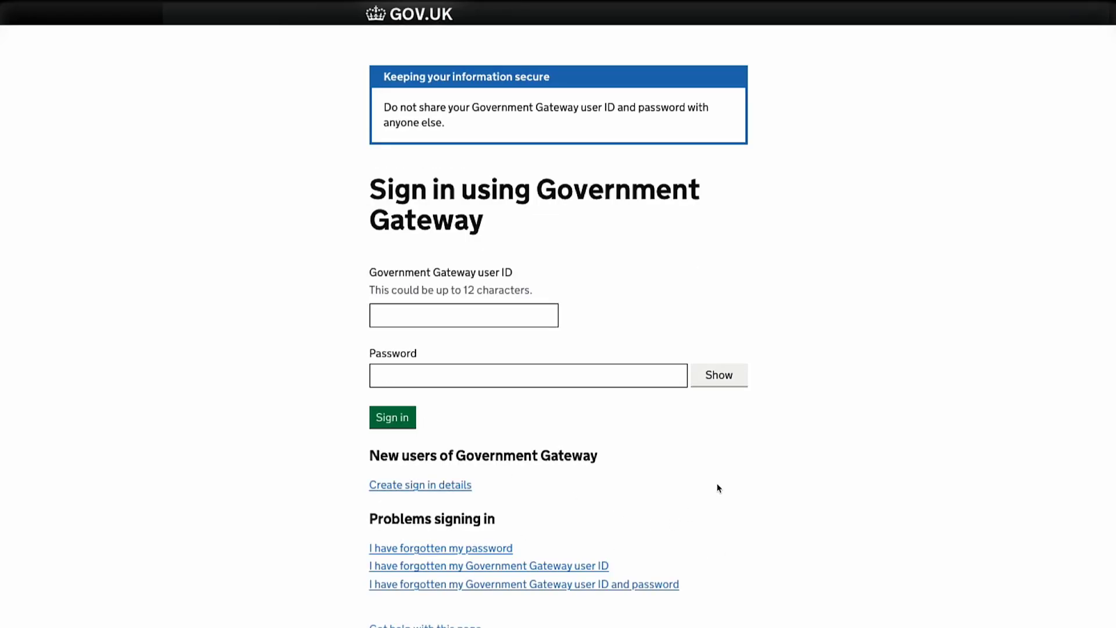
pyautogui.click(476, 320)
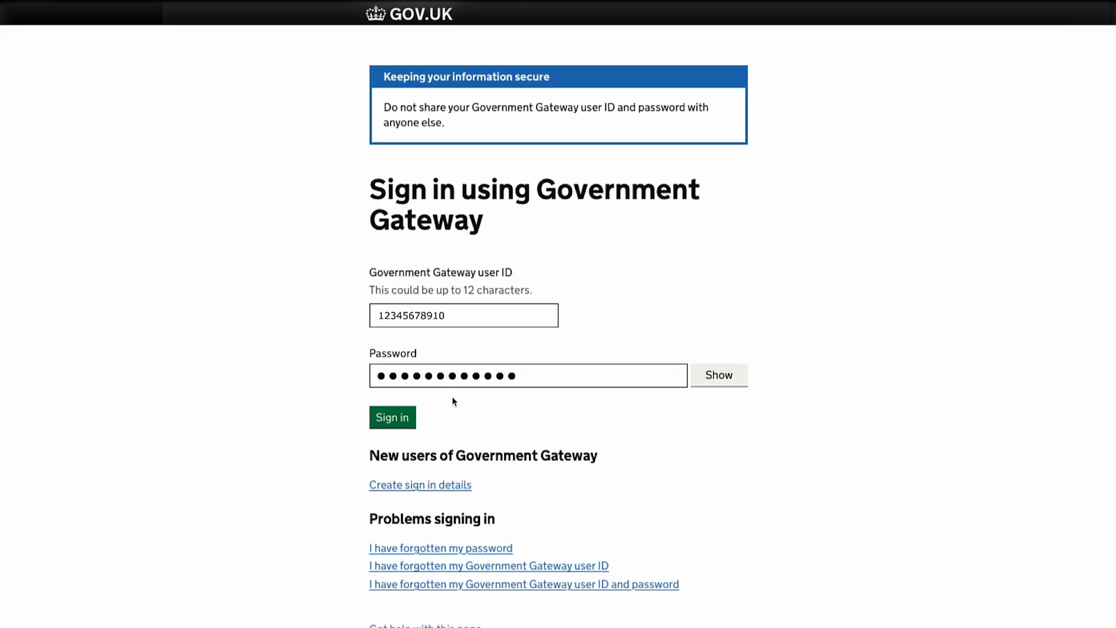
pyautogui.click(402, 419)
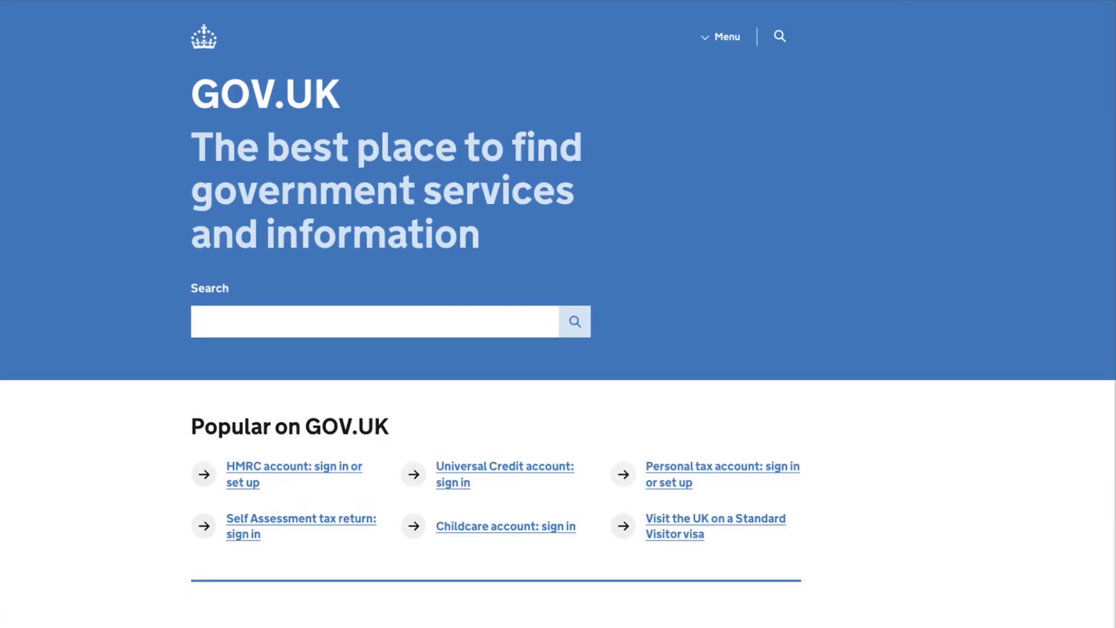
# Step: Find 'Sign up your client for Making Tax Digital for Income Tax' and submit the client's name, date of birth and NI number
pyautogui.click(197, 322)
pyautogui.write('Sign up your client for Making Tax Digit')
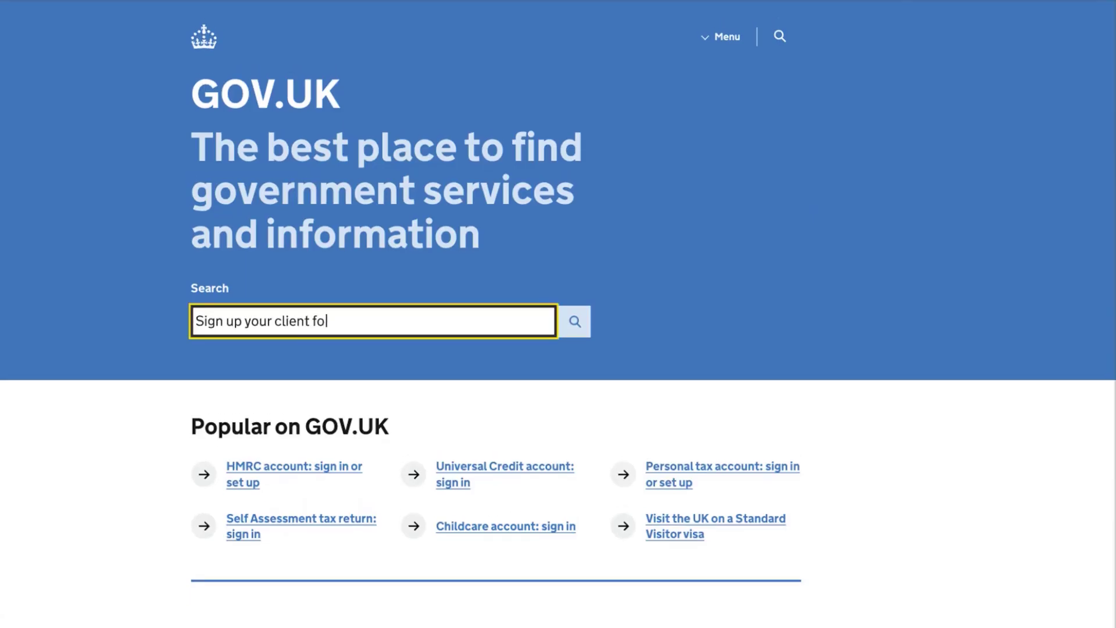
pyautogui.write('al for Income Tax')
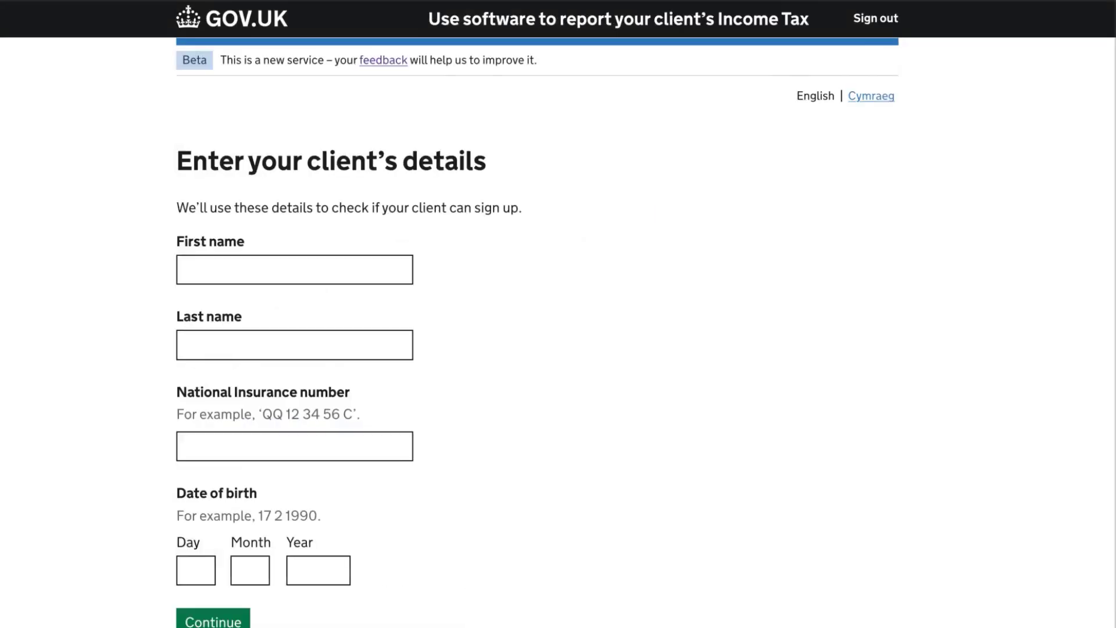
pyautogui.write('Alex')
pyautogui.press('Tab')
pyautogui.write('Smith')
pyautogui.click(195, 570)
pyautogui.write('313')
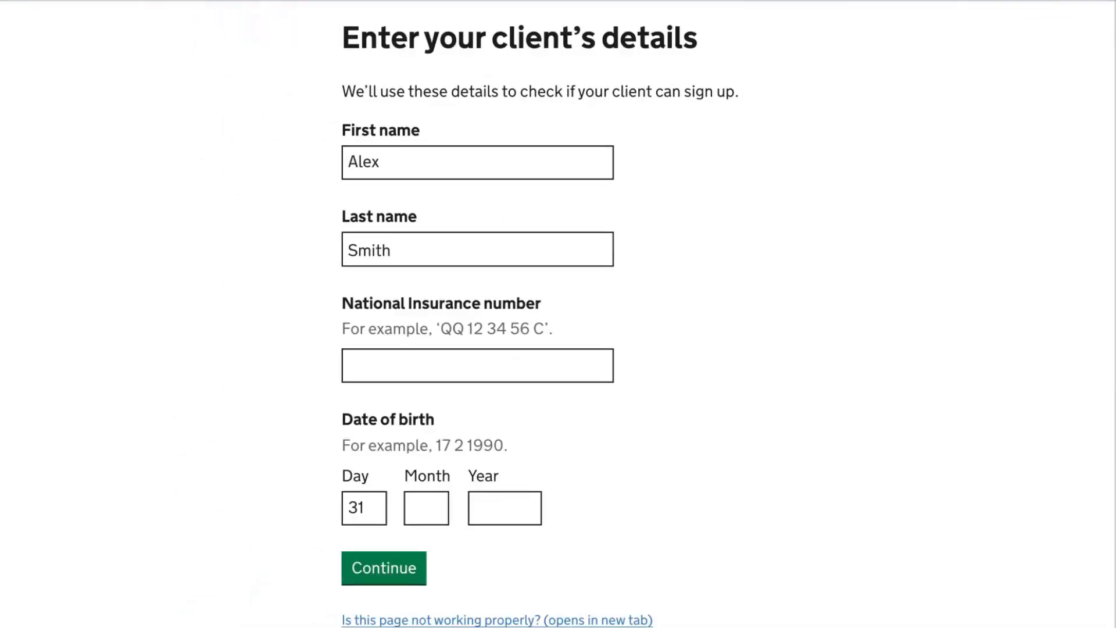
pyautogui.press('Tab')
pyautogui.write('1992')
pyautogui.click(361, 365)
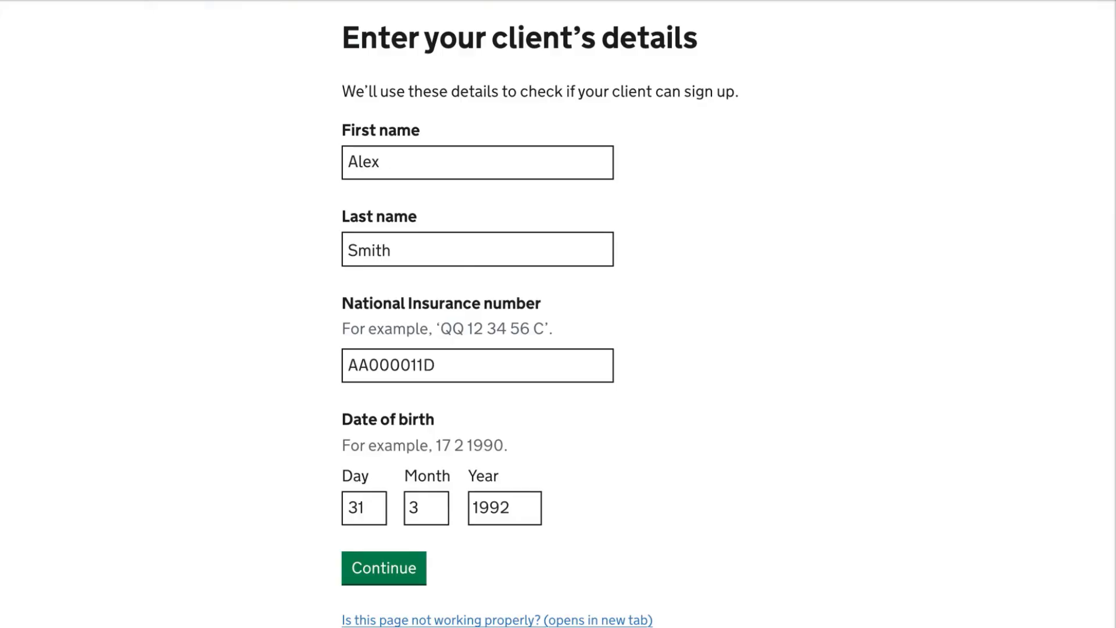
pyautogui.press('Return')
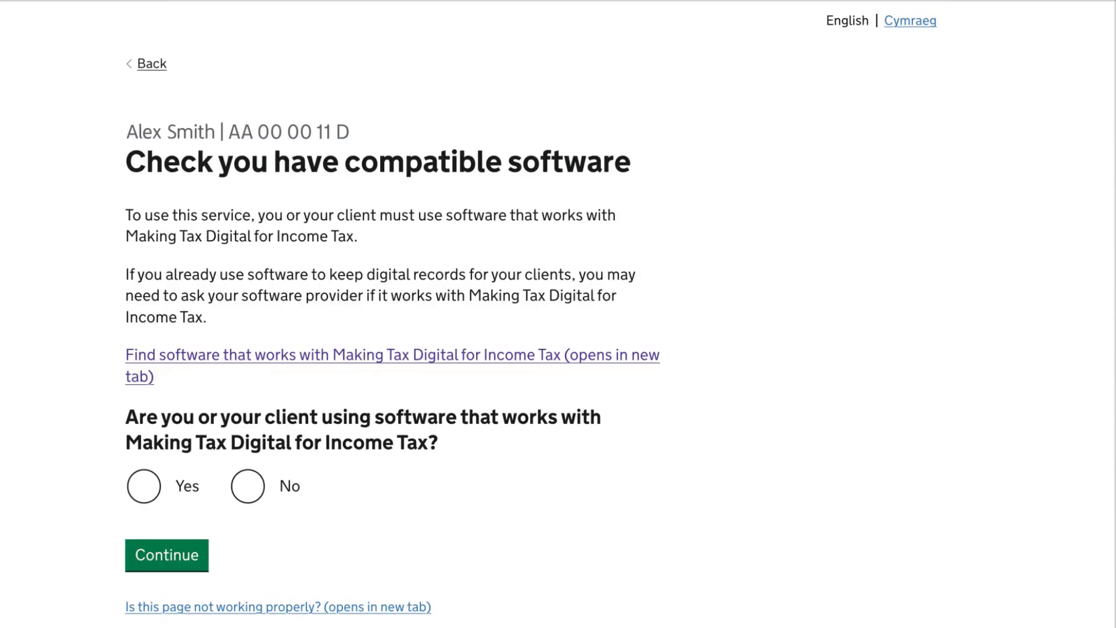
# Step: Answer Yes to using compatible software and review the Plumbing and Recycling sole trader income sources
pyautogui.click(248, 486)
pyautogui.click(144, 487)
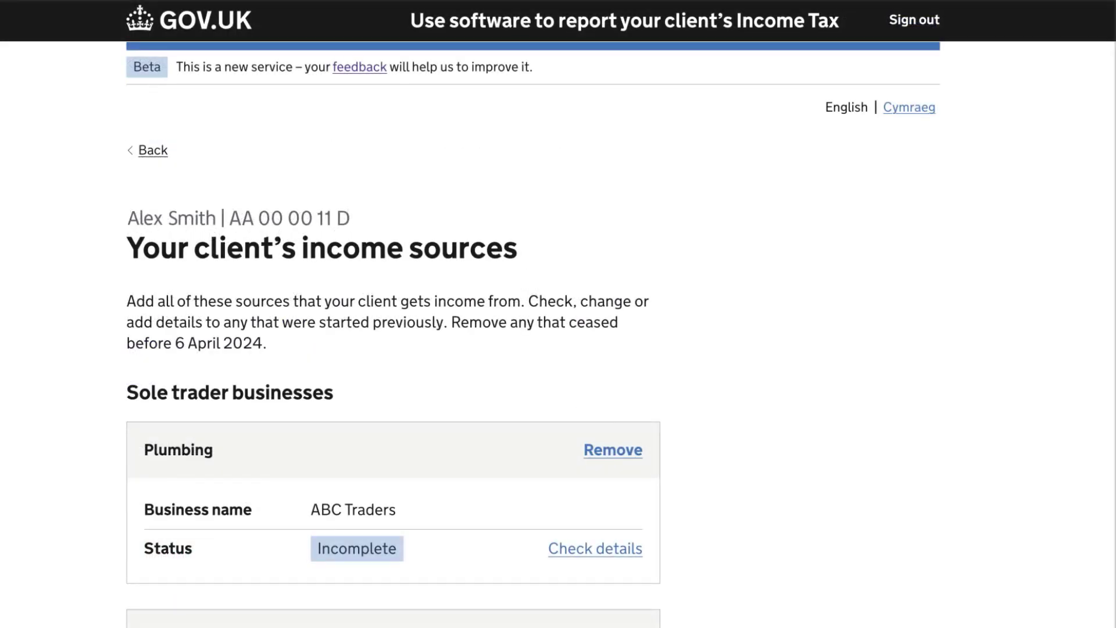
pyautogui.scroll(-10, 558, 314)
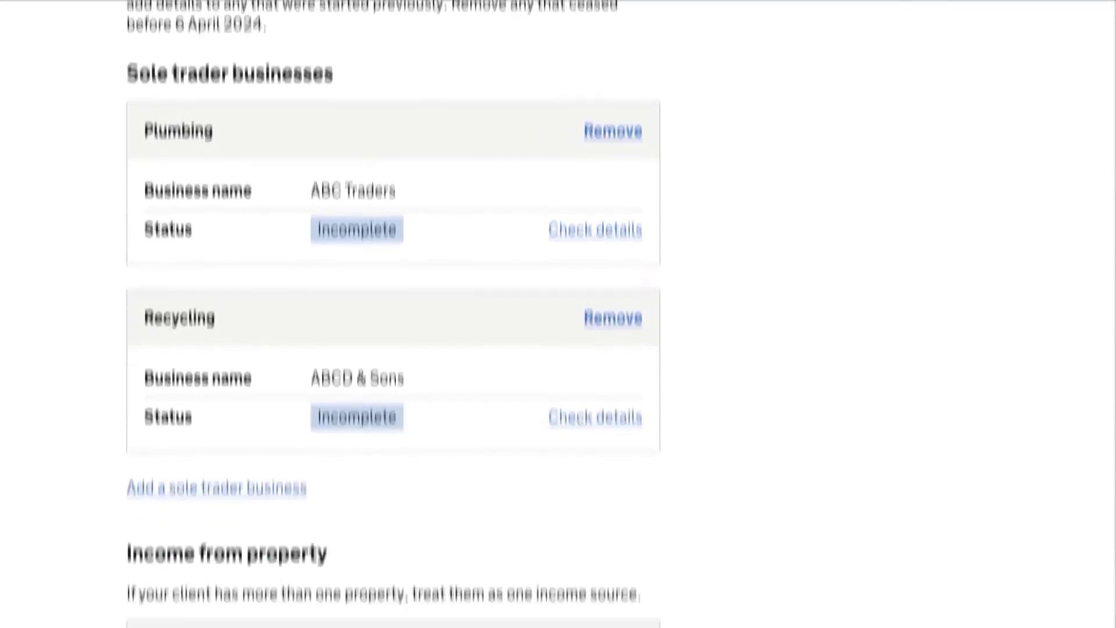
pyautogui.scroll(-5, 393, 314)
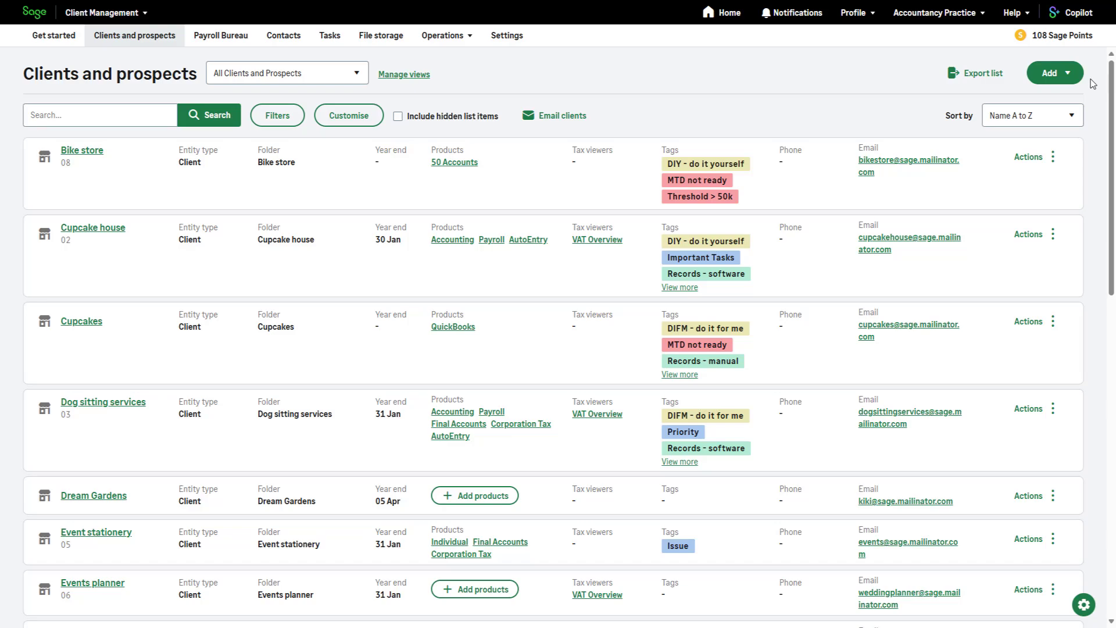
# Step: Start a new client and its product subscriptions, then open Leda Construction's Income Tax beta details
pyautogui.click(1074, 77)
pyautogui.click(1070, 102)
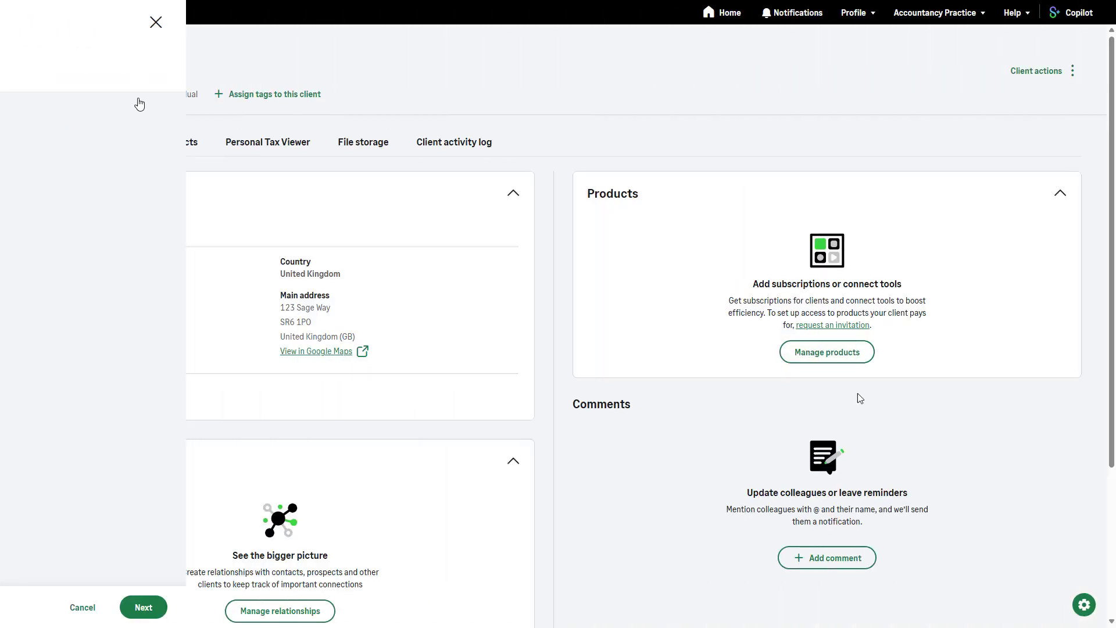
pyautogui.click(840, 361)
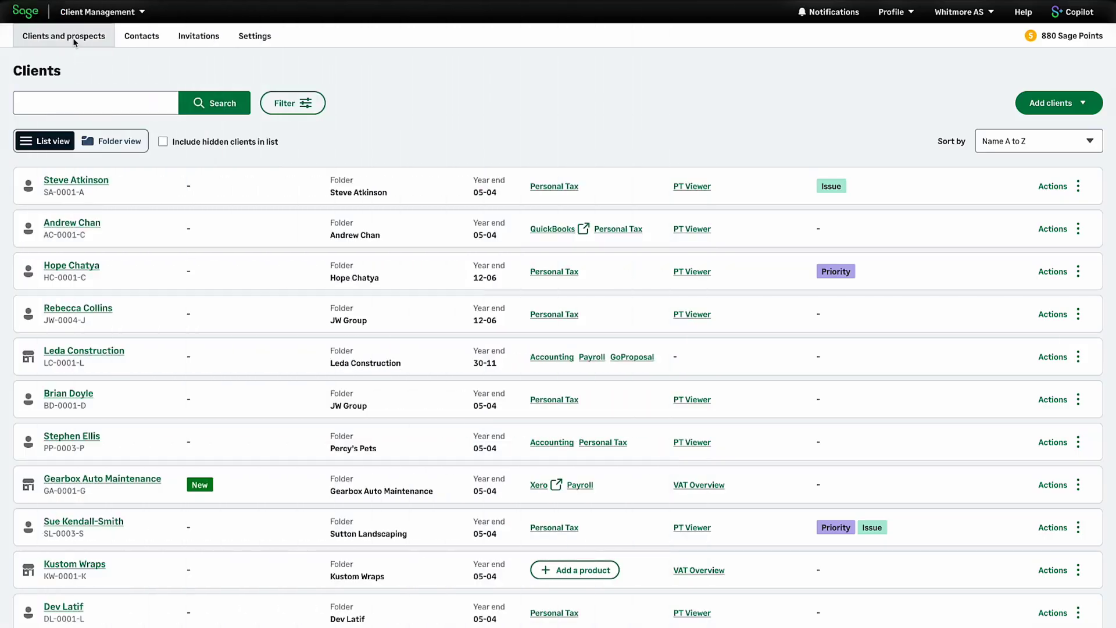
pyautogui.click(97, 352)
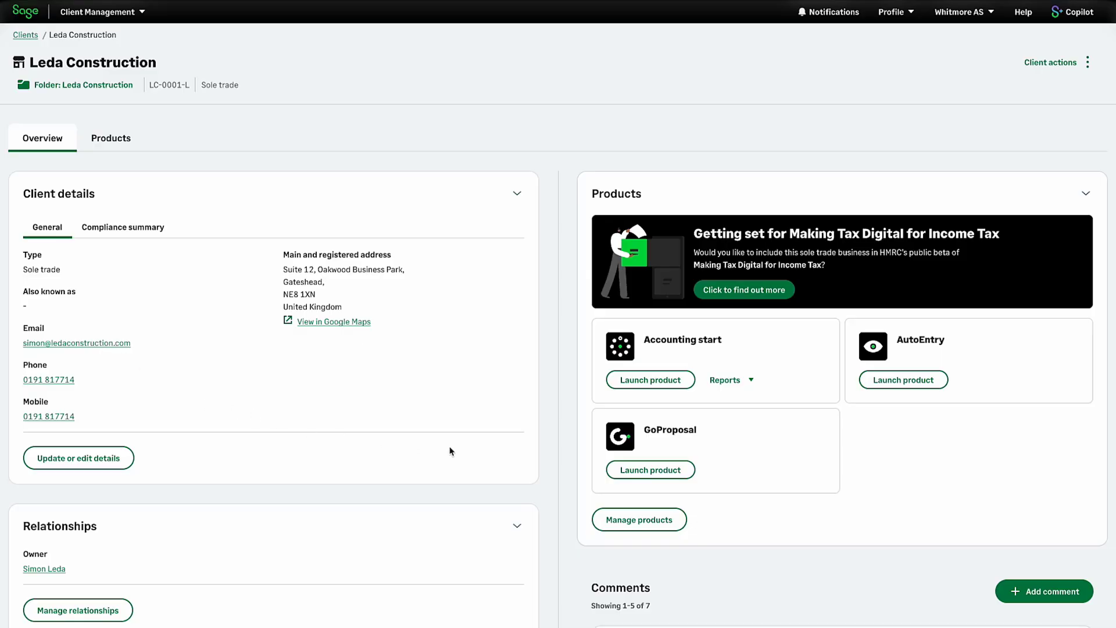
pyautogui.click(750, 292)
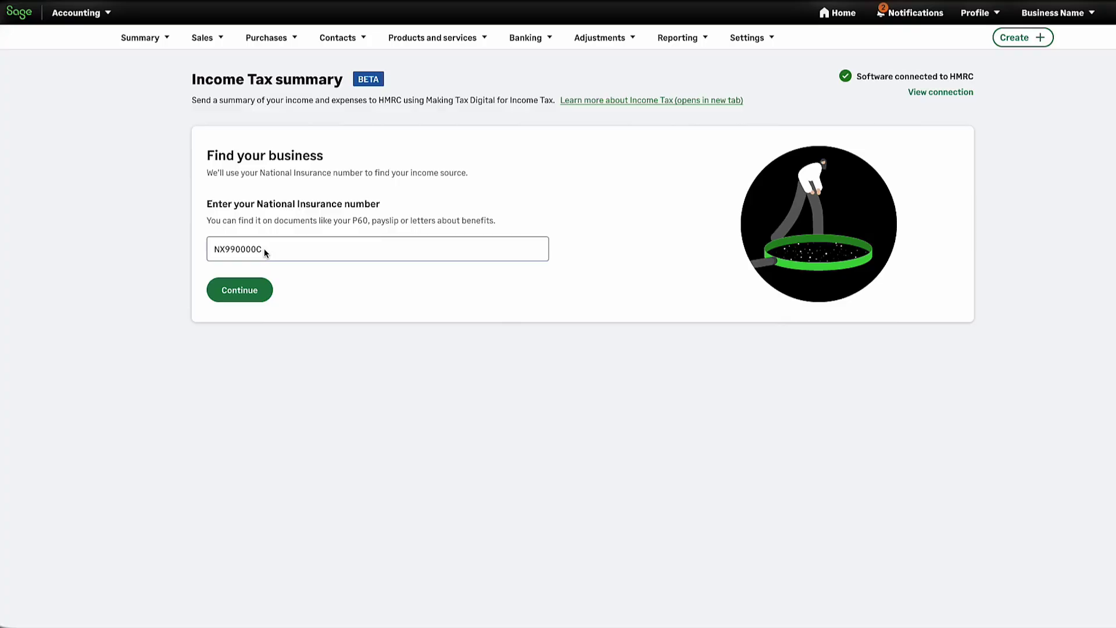
# Step: Look up the business by the client's NI number and confirm the Canny Cakes self-employment summary
pyautogui.click(251, 299)
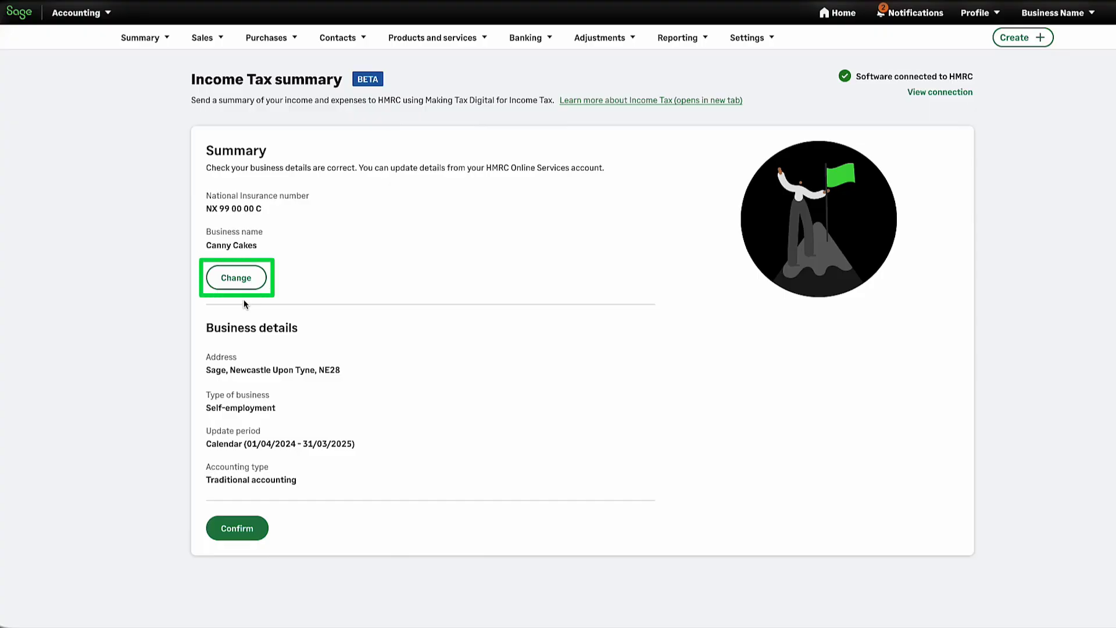
pyautogui.click(219, 536)
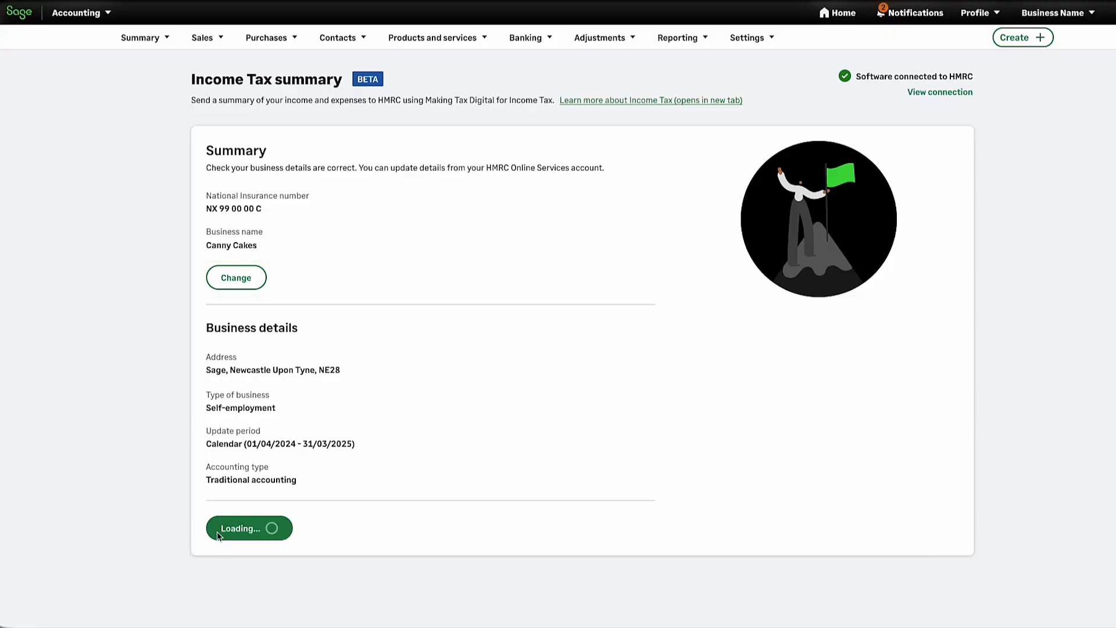